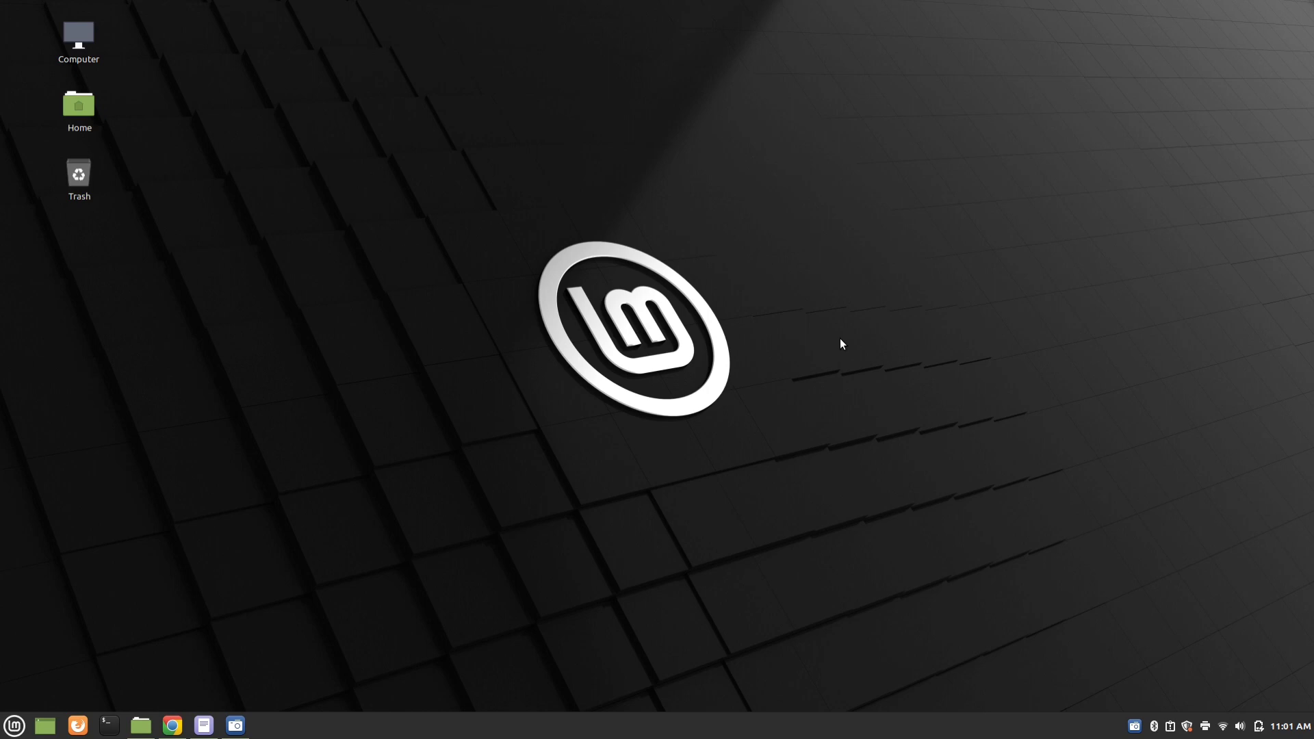
# Step: In a terminal, run 'flatpak install flathub com.github.vokohaupt.vokoscreenNG' and accept the found ref
pyautogui.click(105, 733)
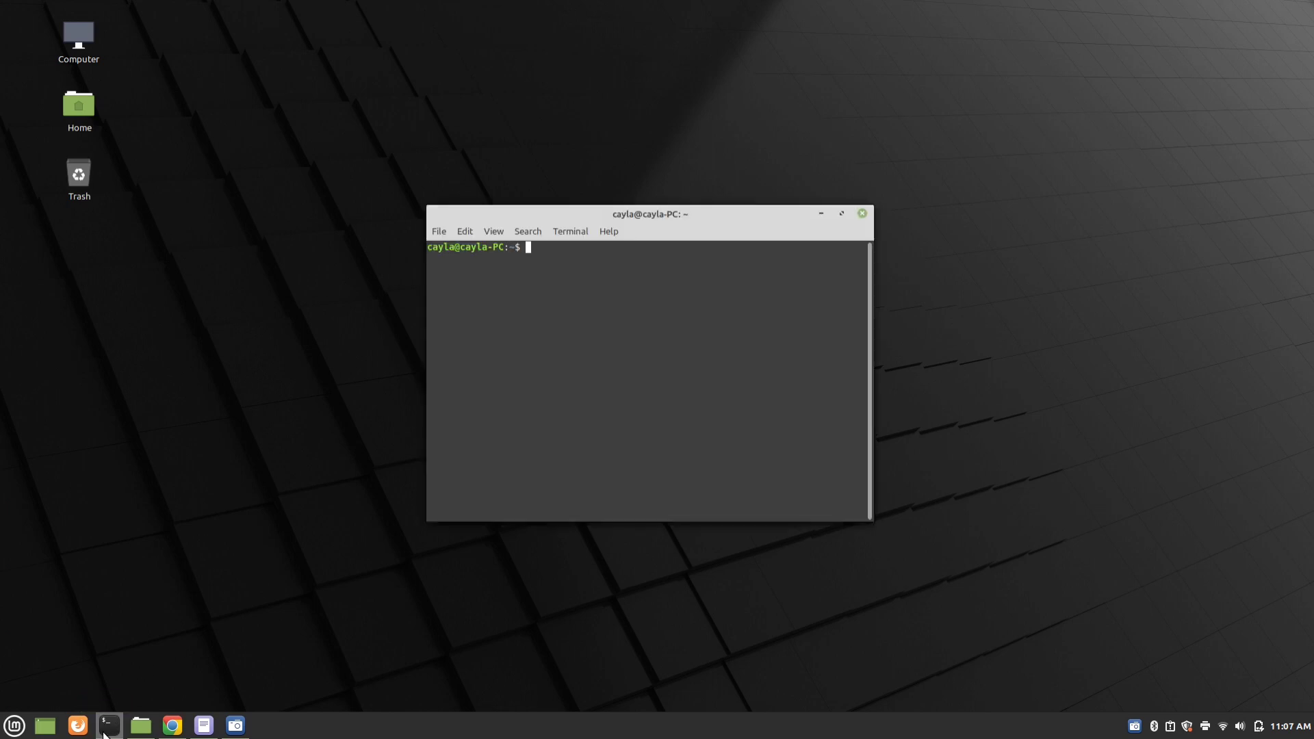
pyautogui.write('flatpak install flathub com')
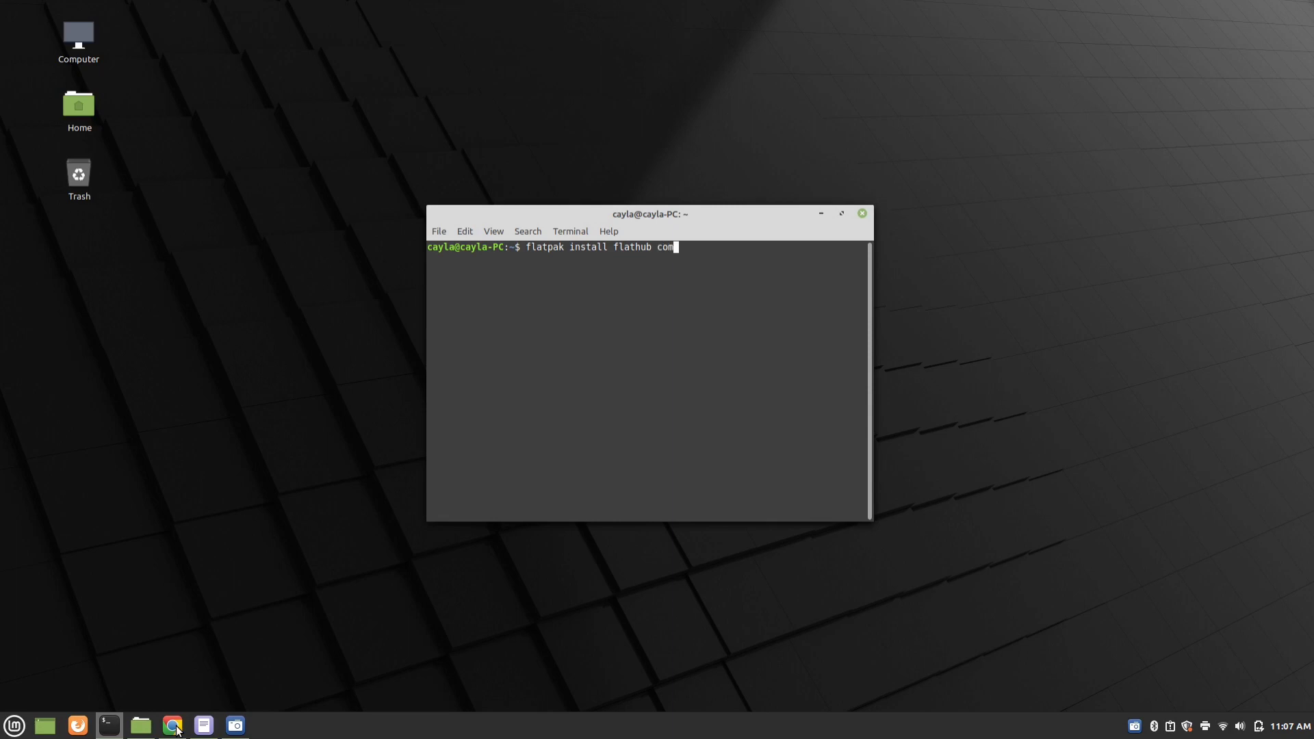
pyautogui.write('.github.')
pyautogui.moveTo(195, 732)
pyautogui.write('vo')
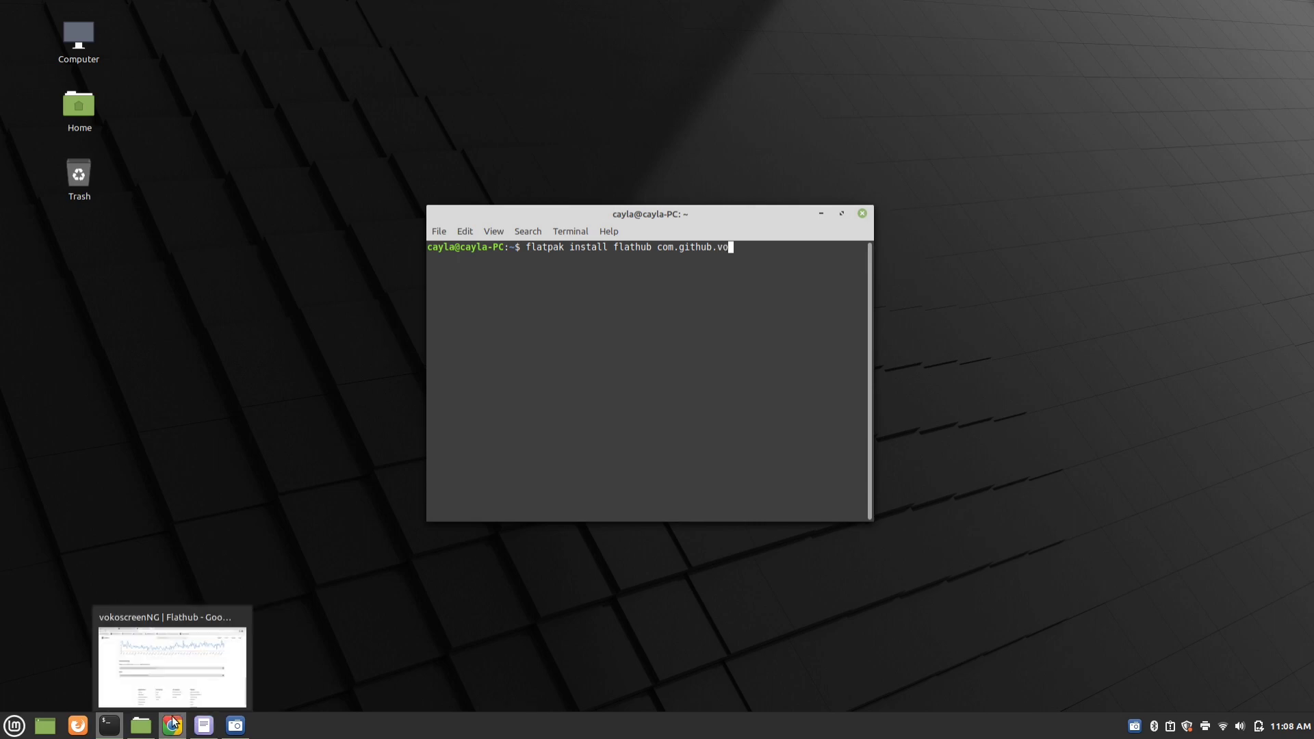
pyautogui.write('koha')
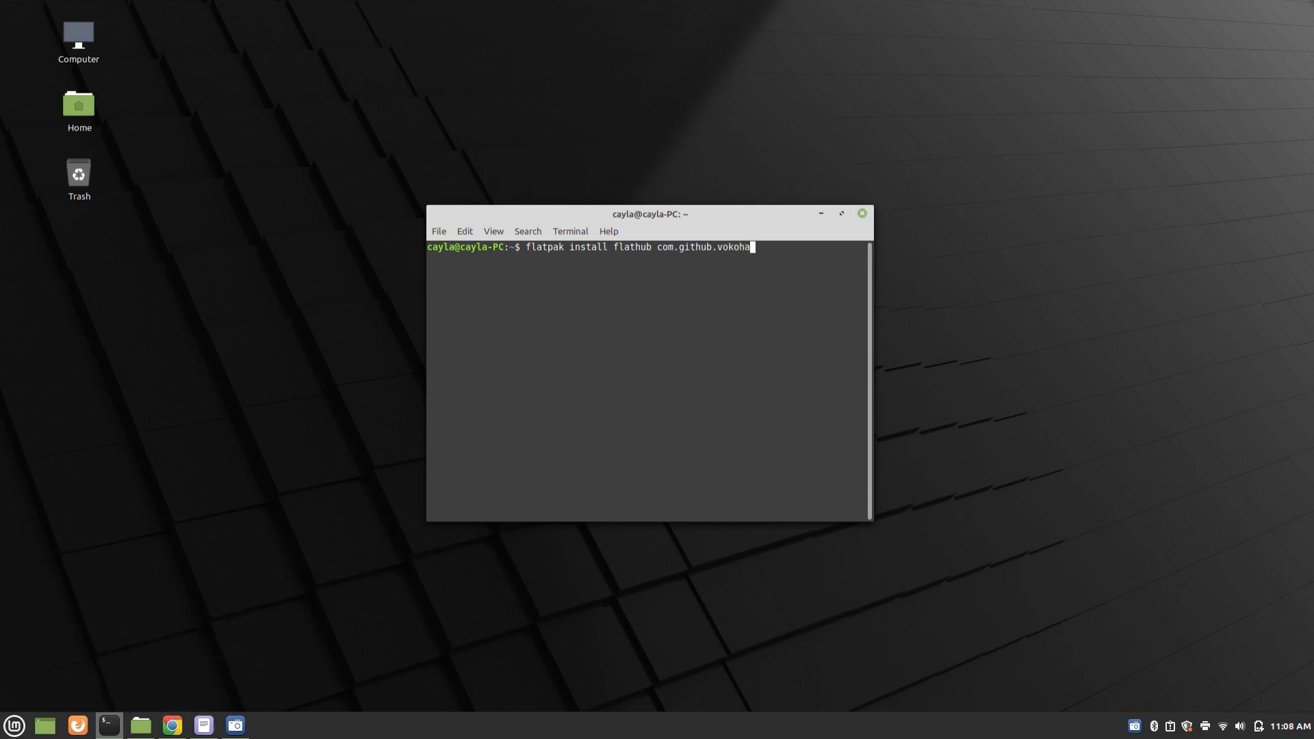
pyautogui.write('upt.vokoscreenNG')
pyautogui.press('Return')
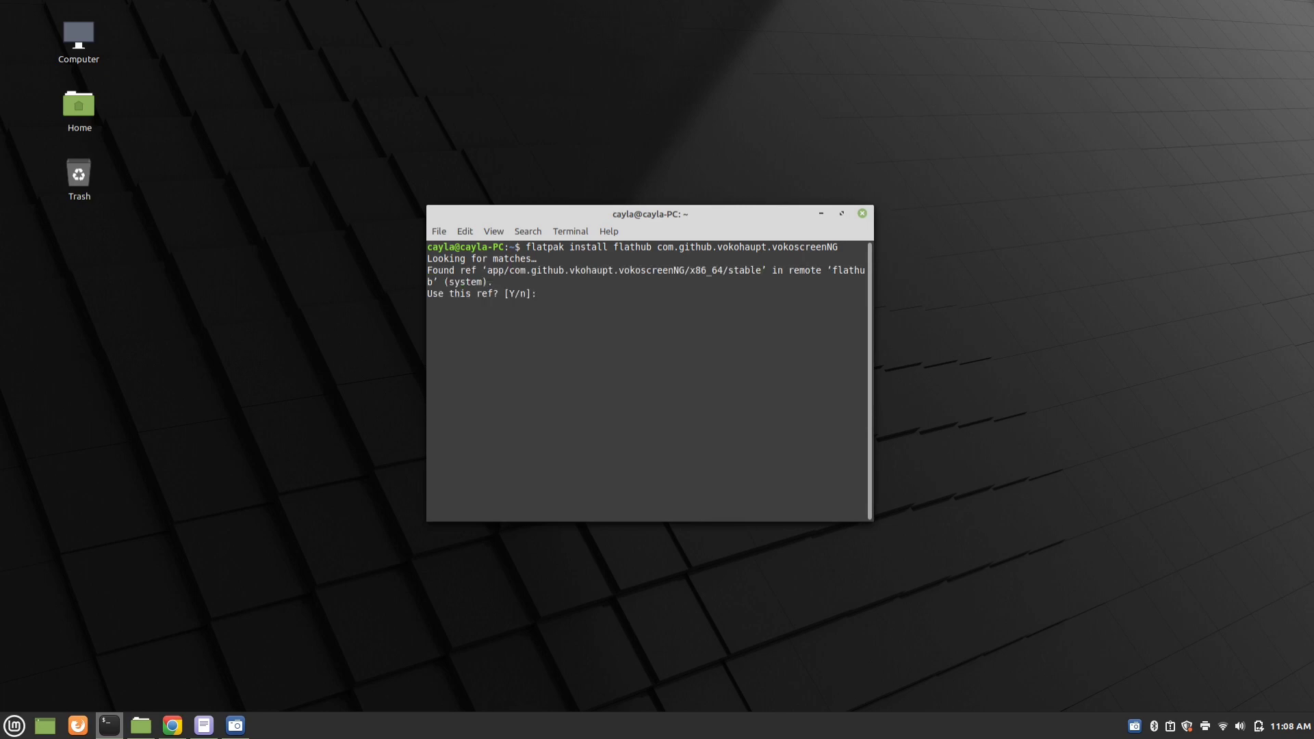
pyautogui.write('Y')
pyautogui.press('Return')
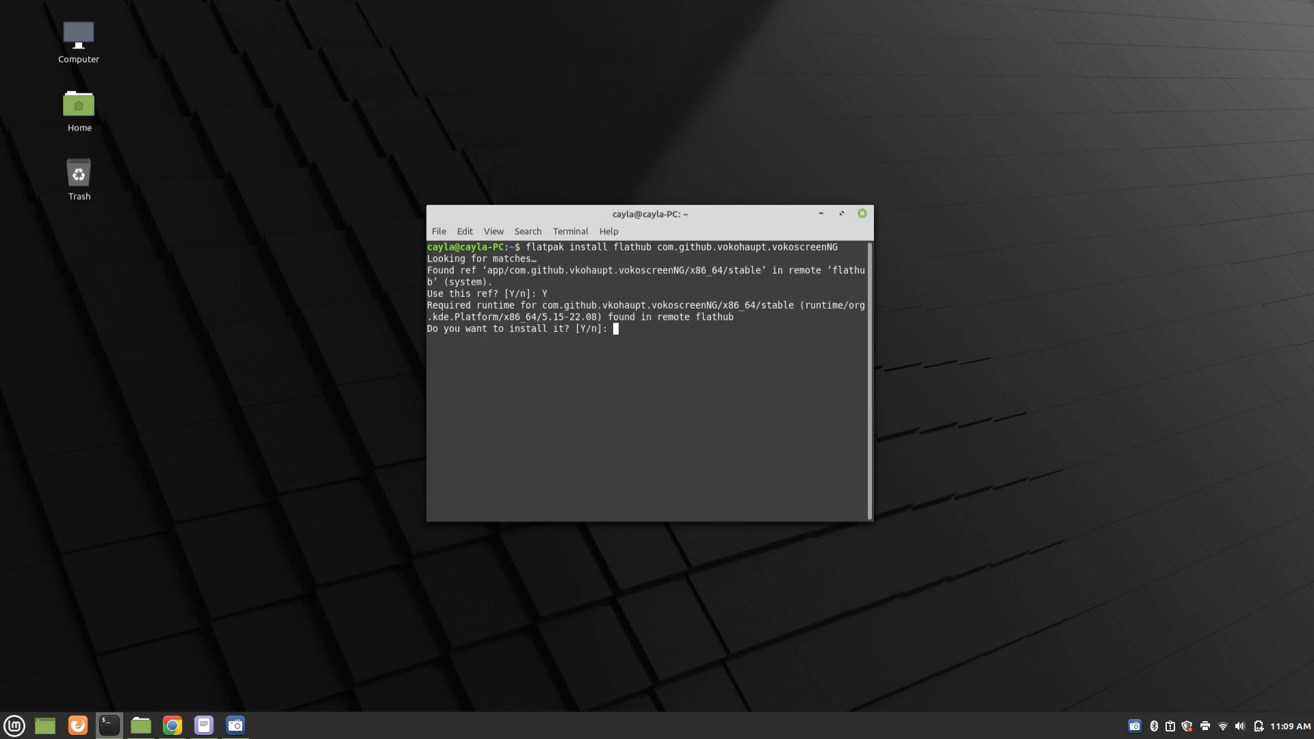
# Step: Approve the required runtime and proceed with installing all seven packages
pyautogui.write('Y')
pyautogui.press('Return')
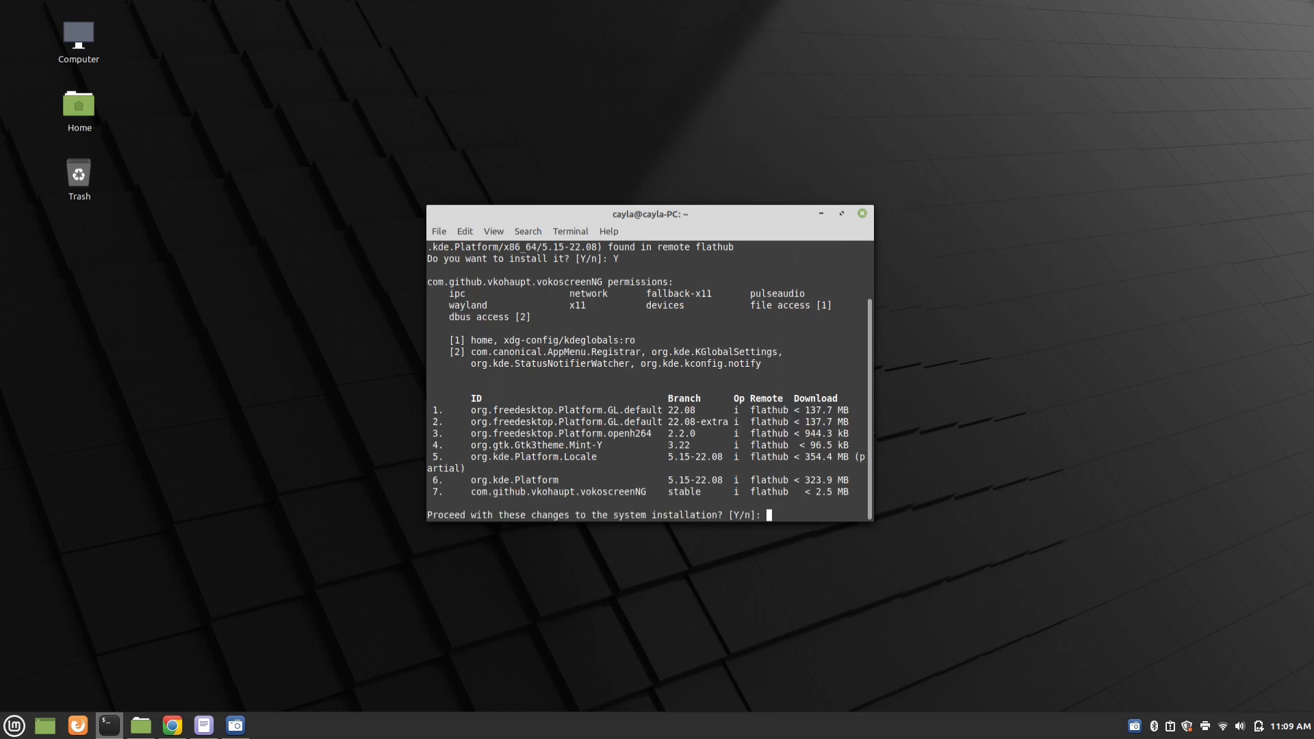
pyautogui.write('Y')
pyautogui.press('Return')
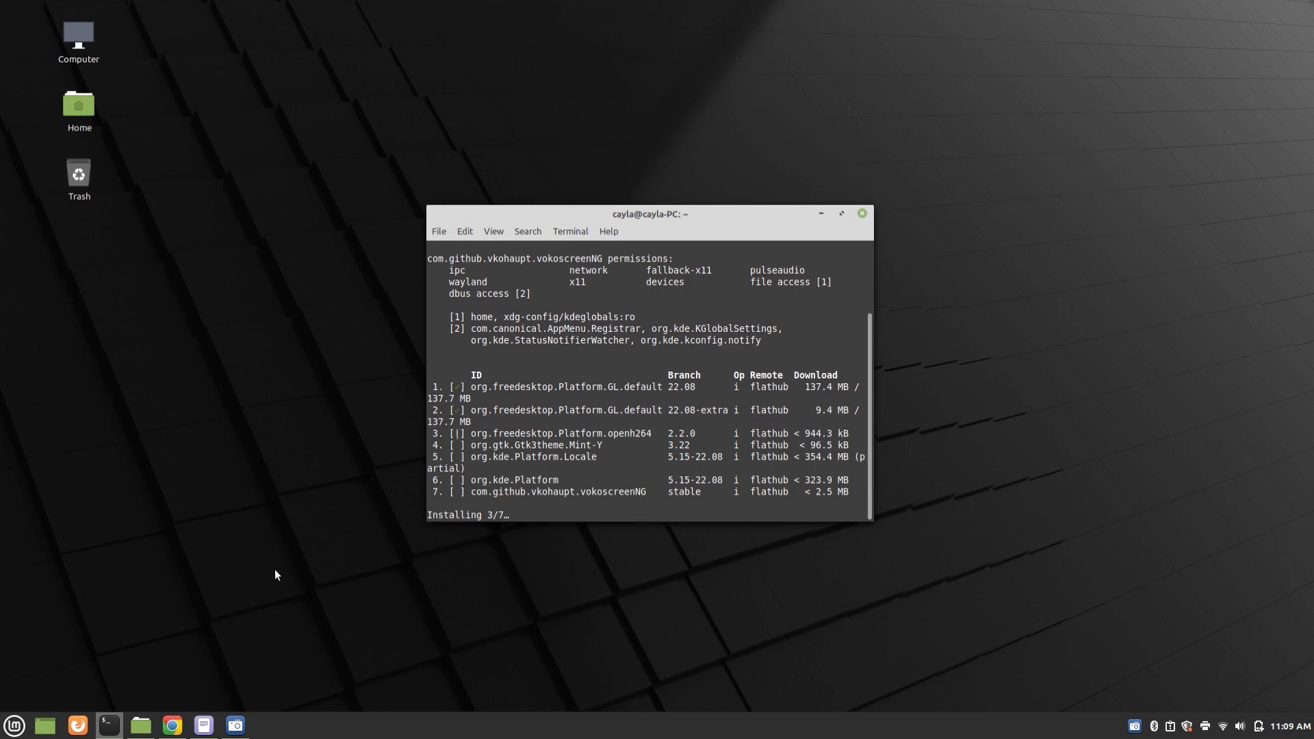
# Step: Once the installation completes, close the terminal with 'exit'
pyautogui.click(235, 726)
pyautogui.click(234, 726)
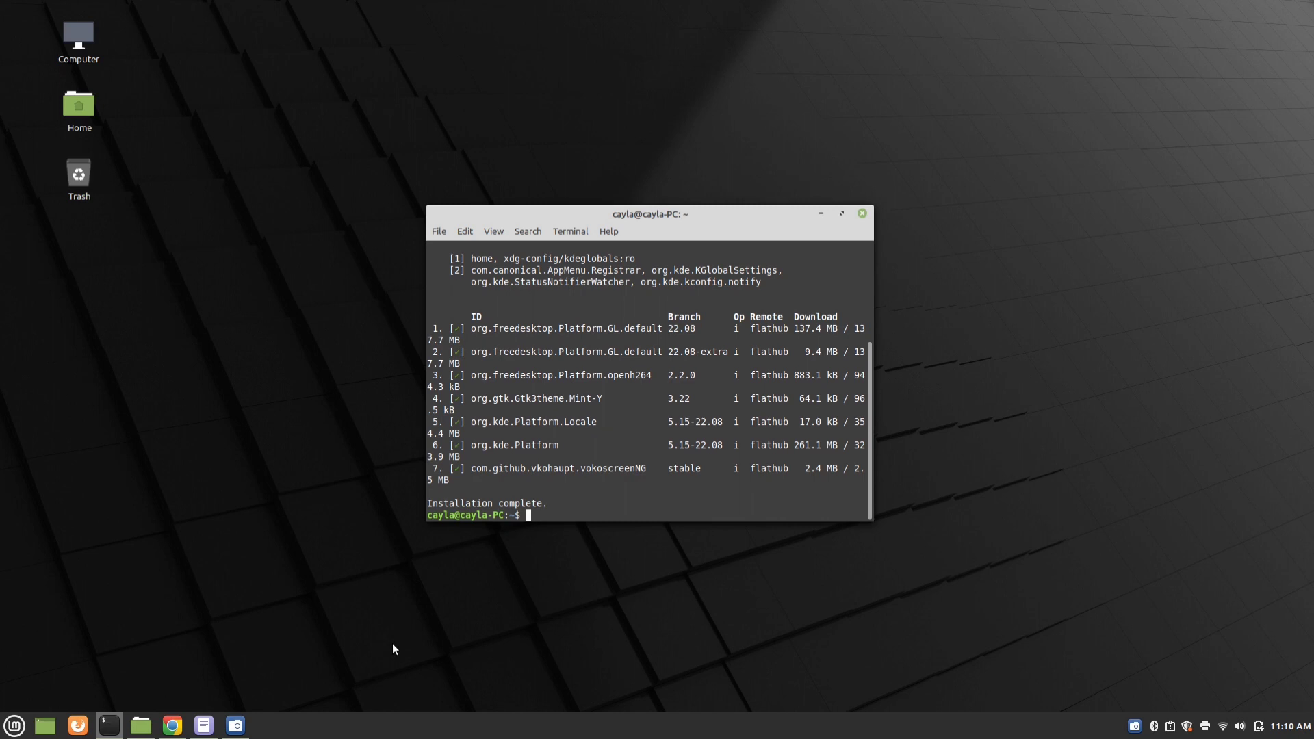
pyautogui.write('exit')
pyautogui.press('Return')
# Step: Search the Mint menu for 'vok' and launch vokoscreenNG 3.5.0
pyautogui.click(15, 726)
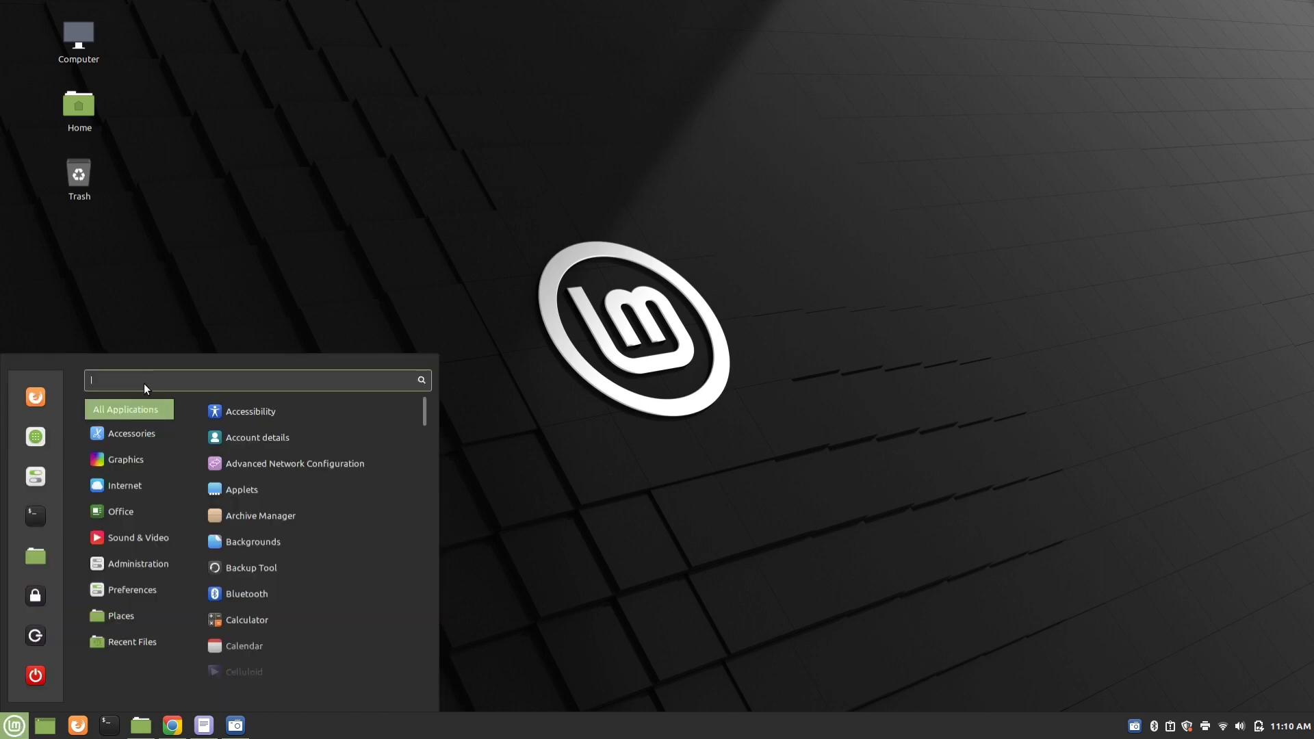
pyautogui.write('voko')
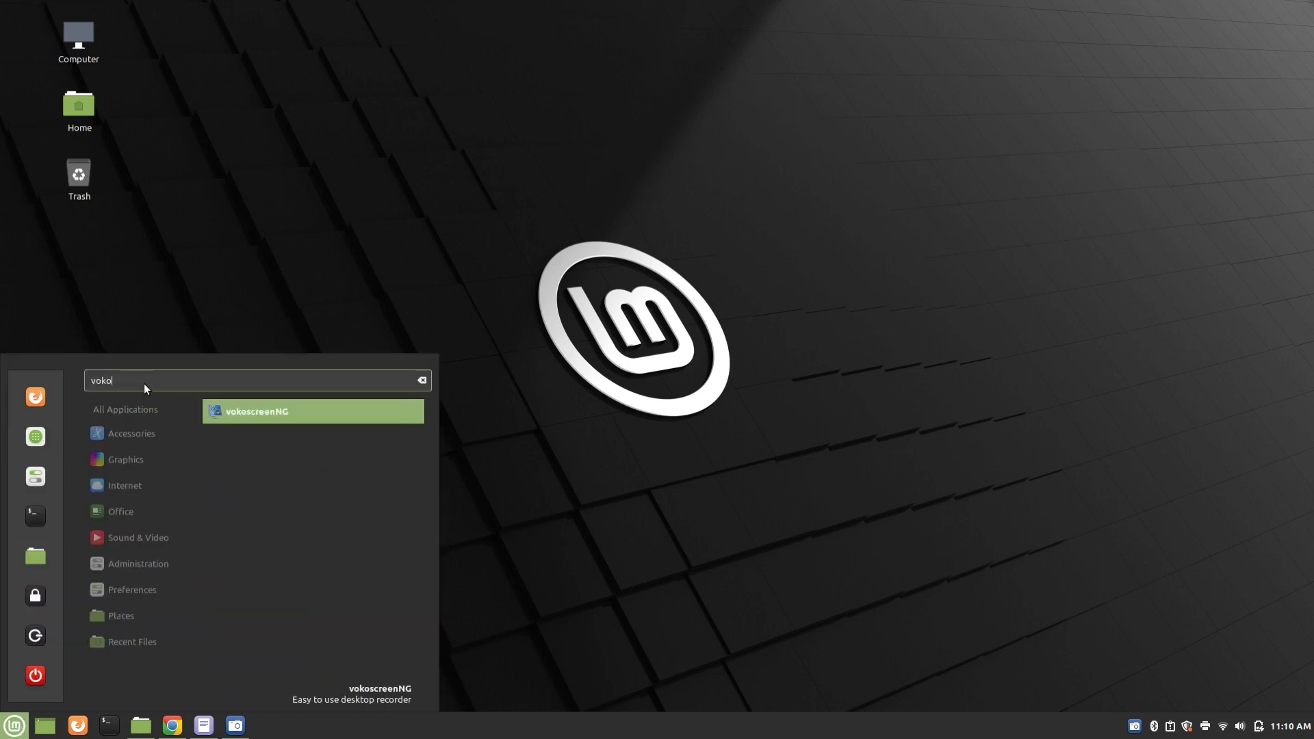
pyautogui.click(275, 413)
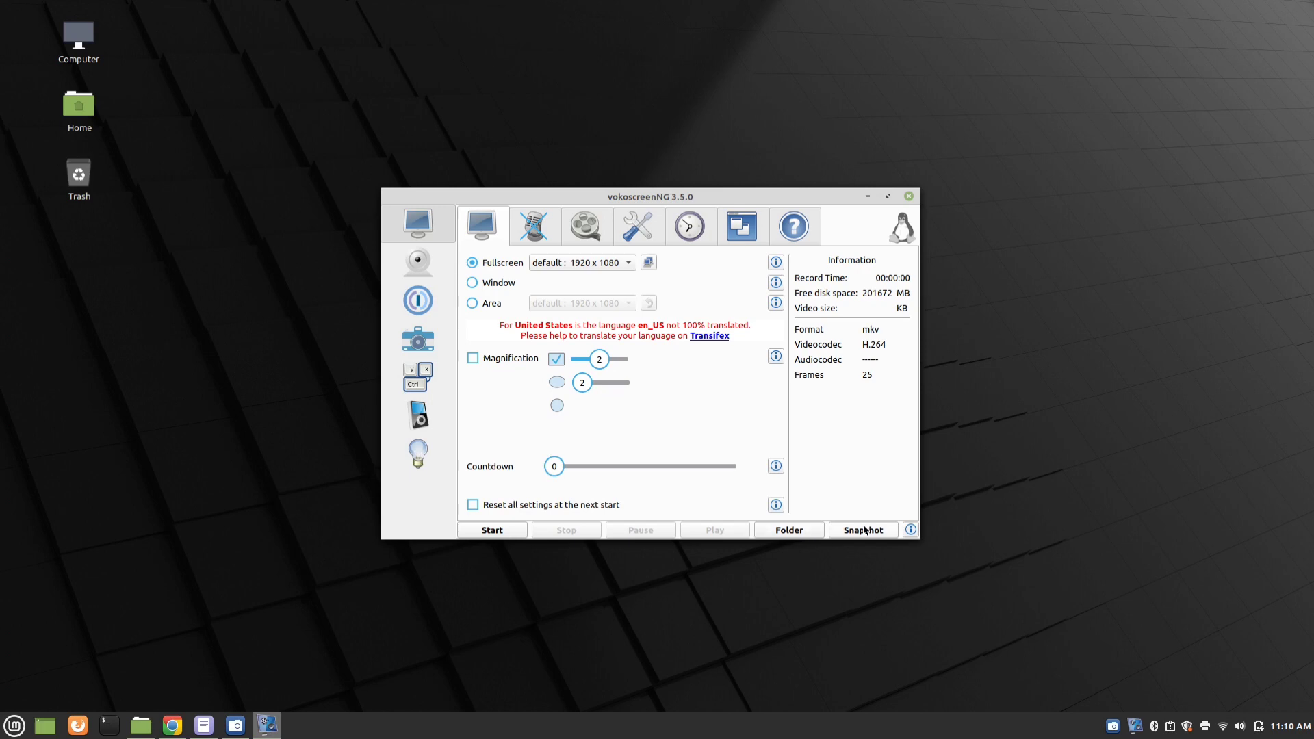
# Step: Minimize and restore vokoscreenNG, then show the camera page with VGA WebCam at 640x480
pyautogui.click(868, 198)
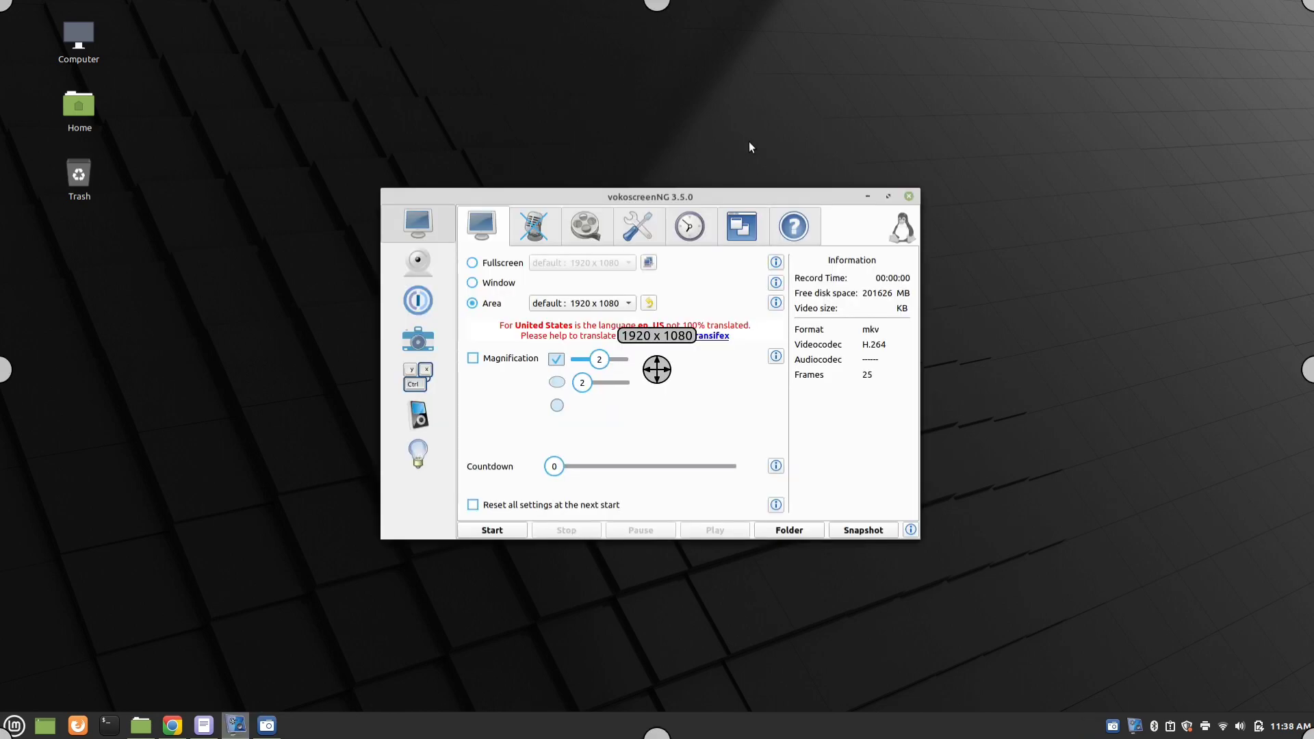
pyautogui.click(419, 265)
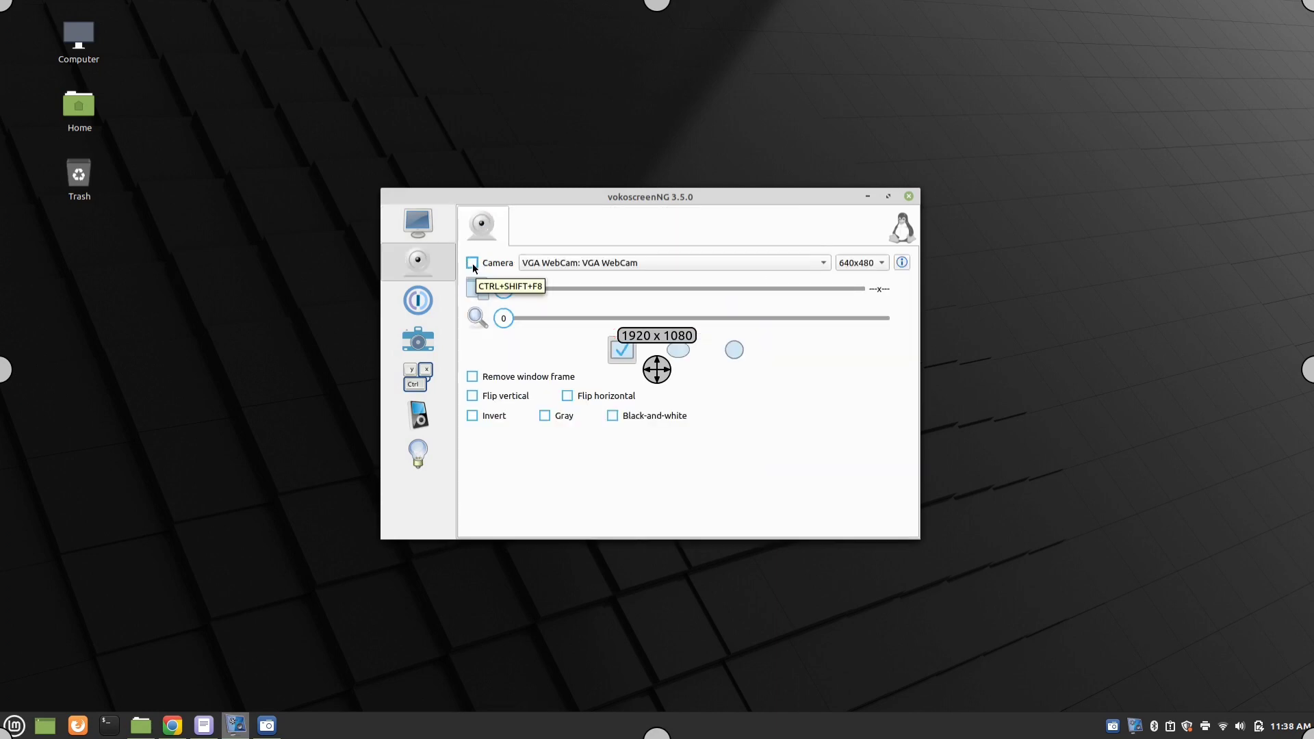
# Step: Turn on the webcam so a live camera preview appears, then return to the screen settings
pyautogui.click(473, 263)
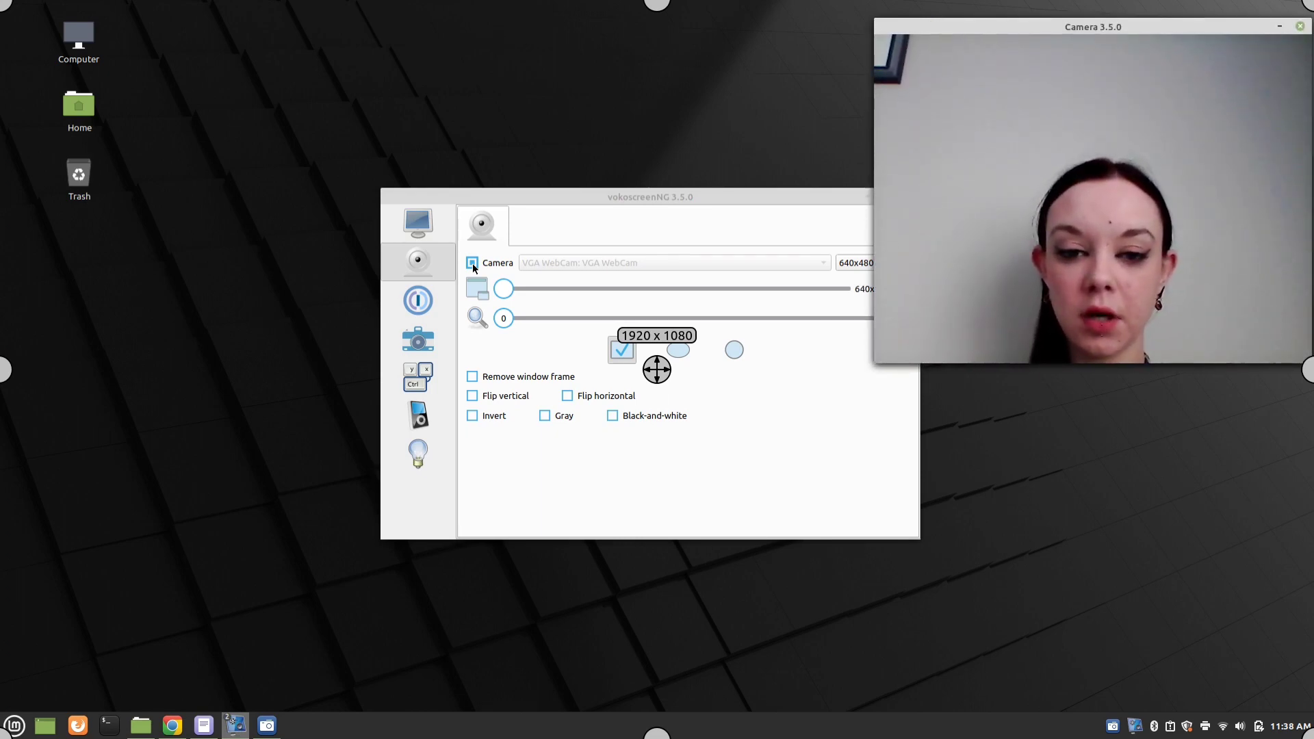
pyautogui.click(419, 224)
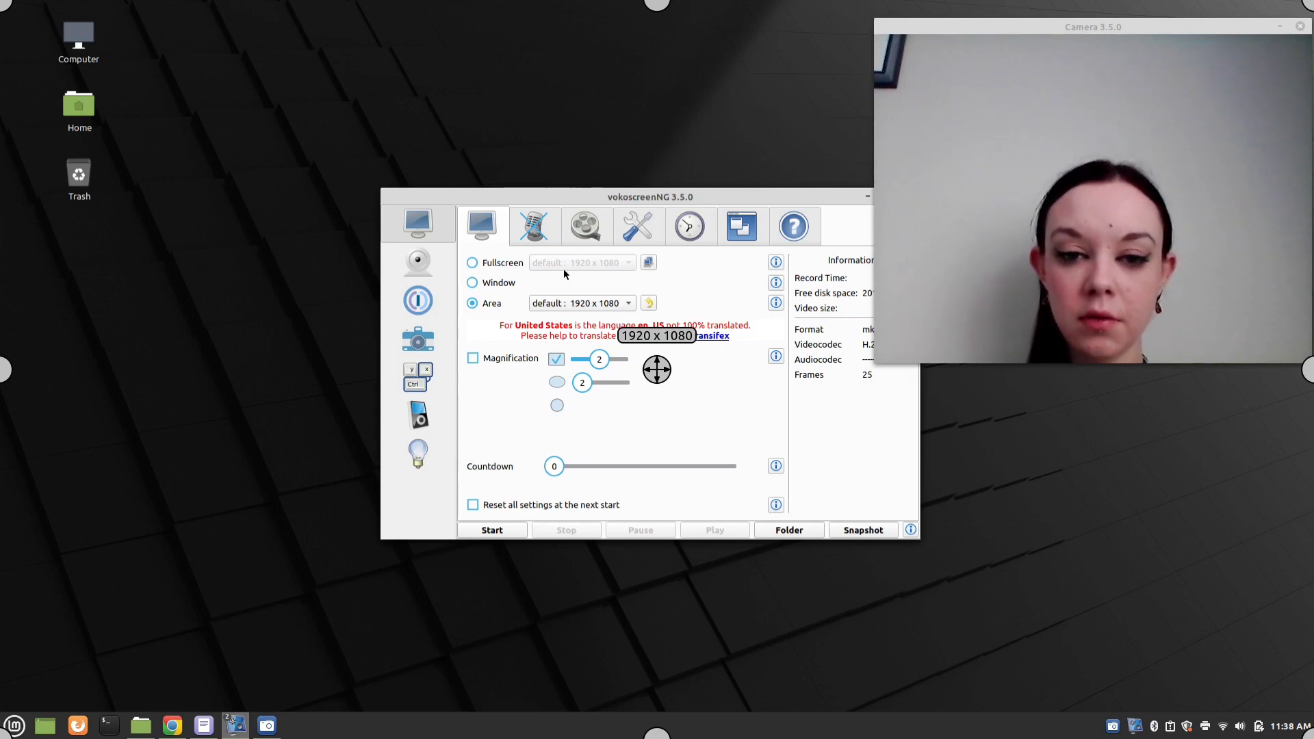
# Step: Switch capture to Fullscreen, review each settings tab, and end on audio with monitor input and vorbis
pyautogui.click(471, 264)
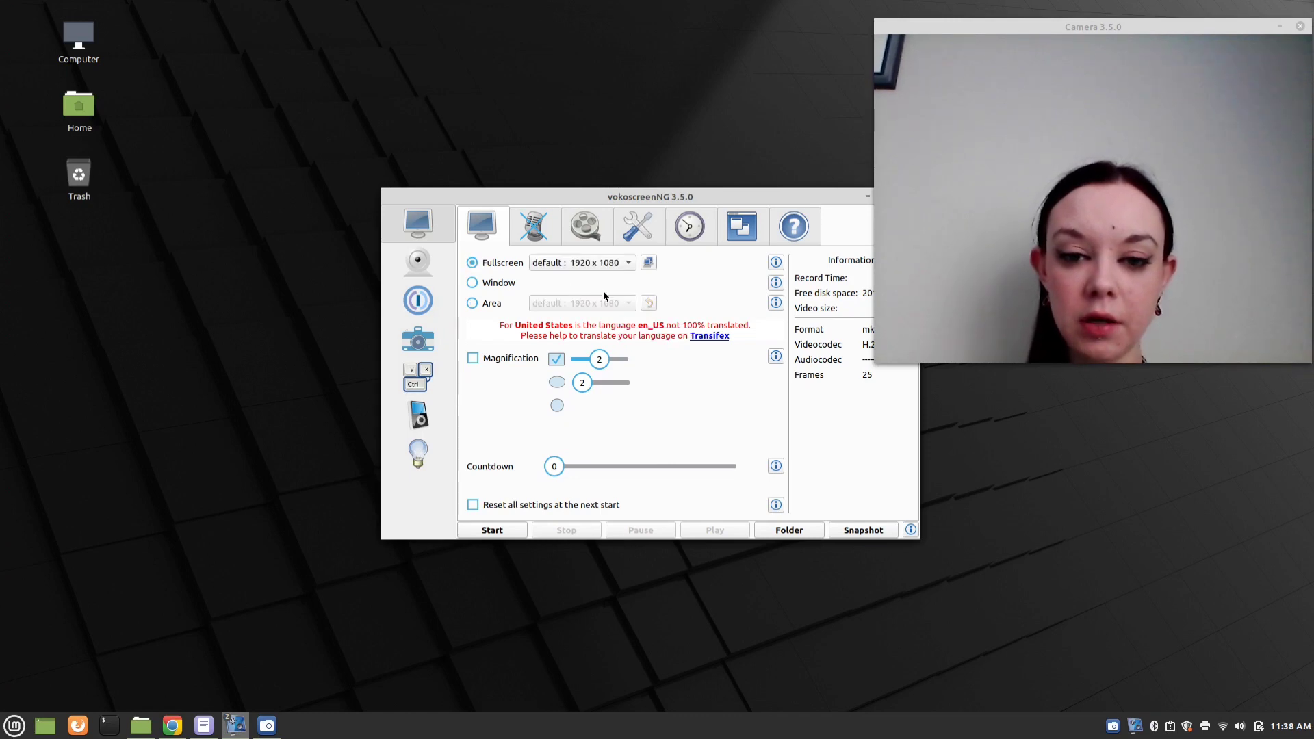
pyautogui.click(537, 220)
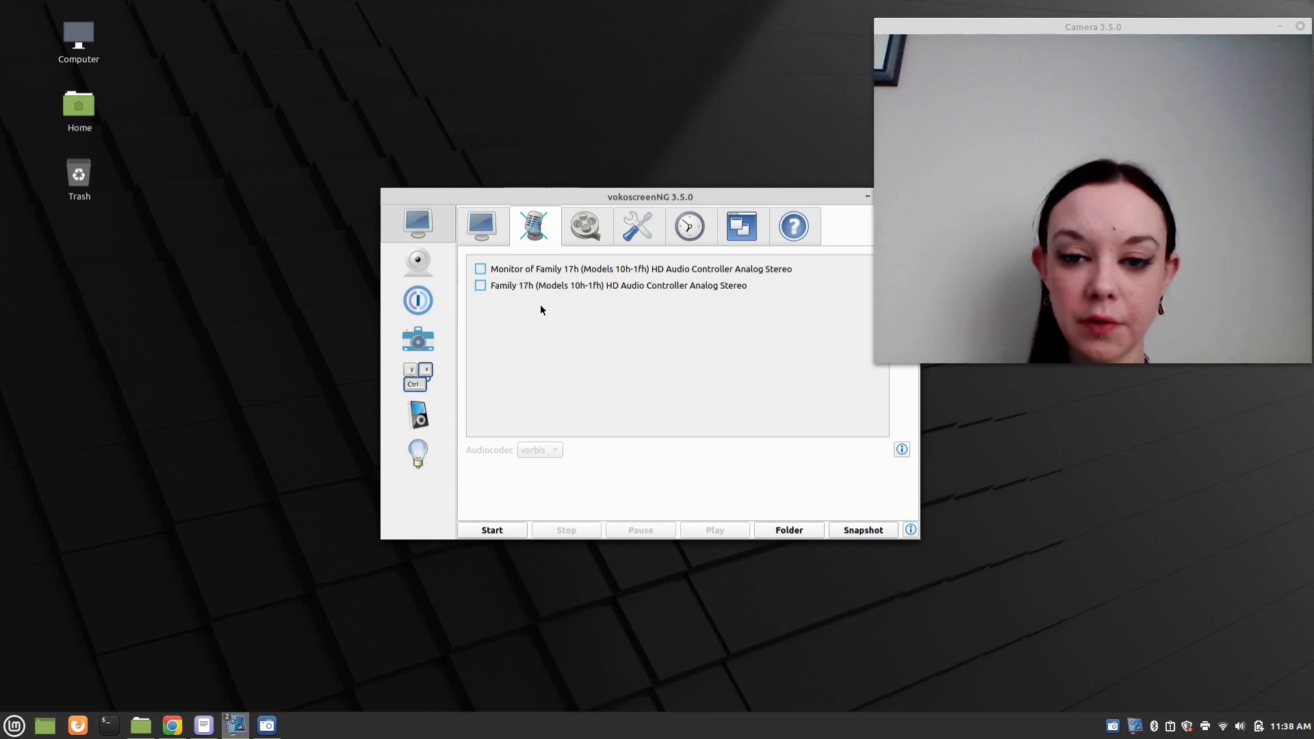
pyautogui.click(585, 229)
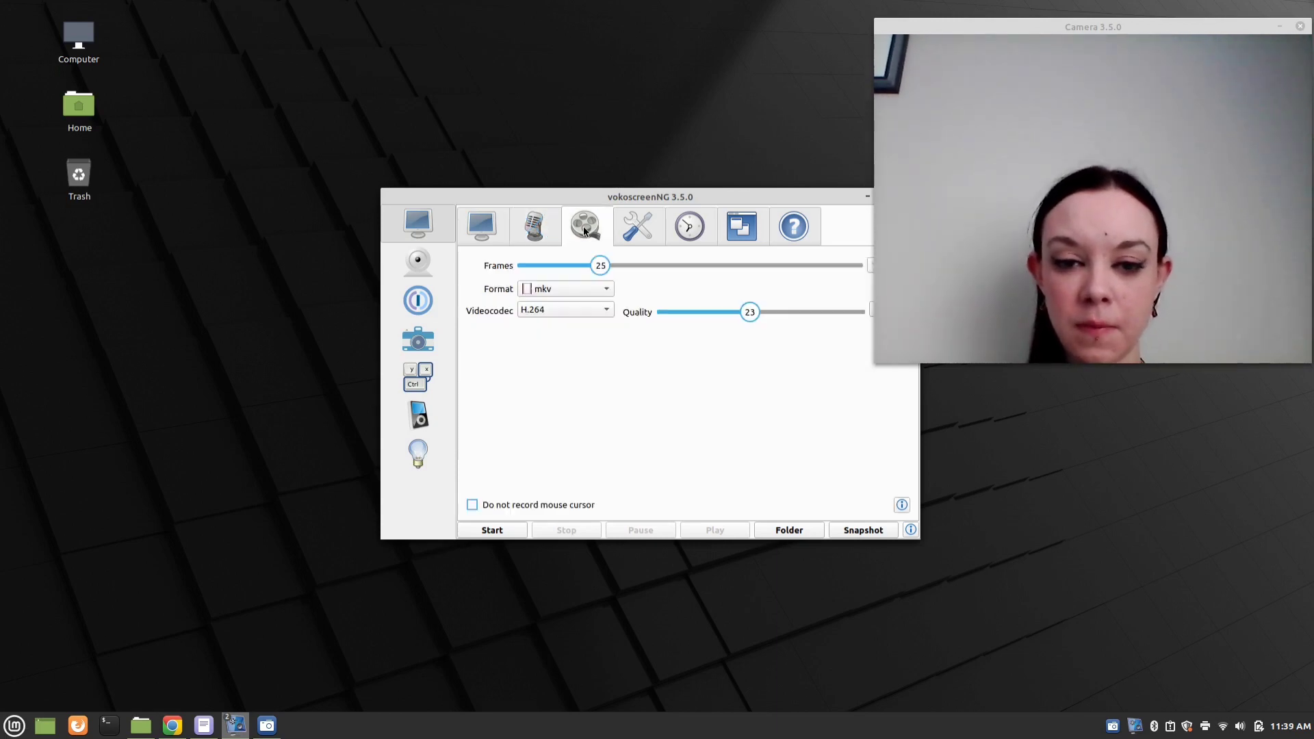
pyautogui.click(645, 232)
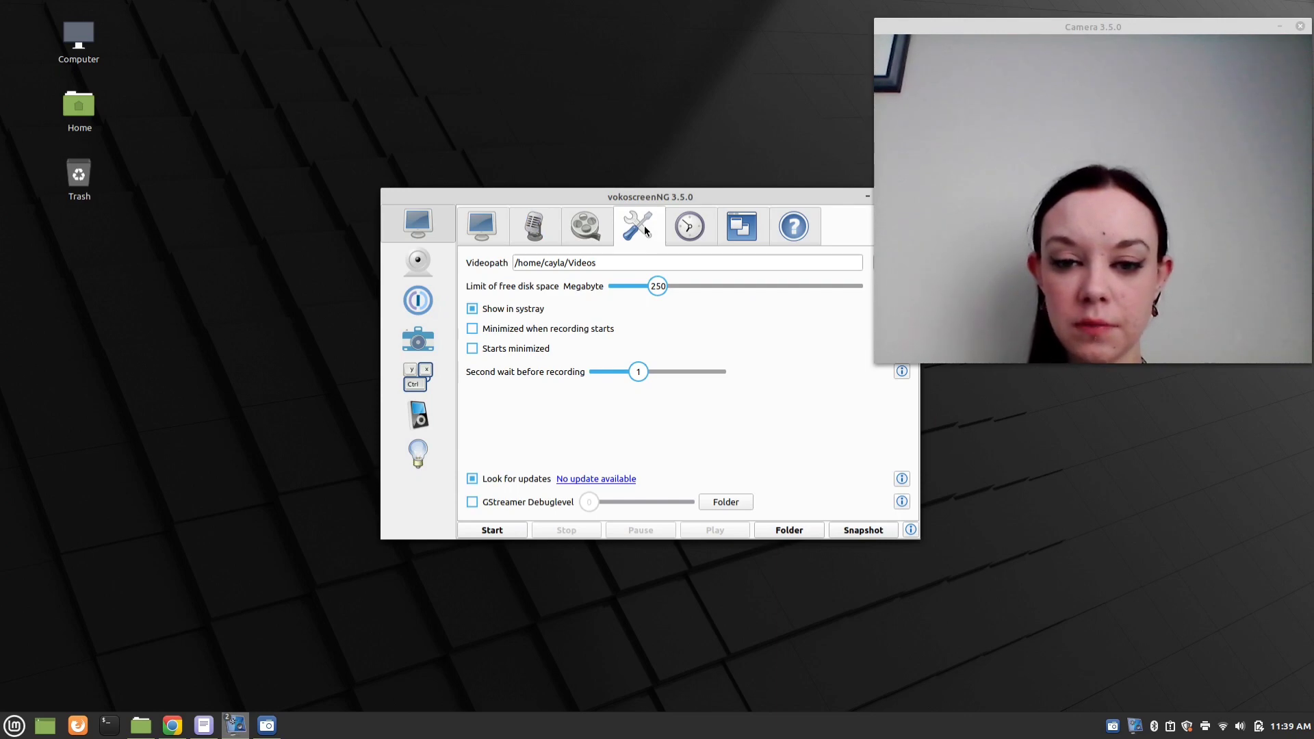
pyautogui.click(690, 235)
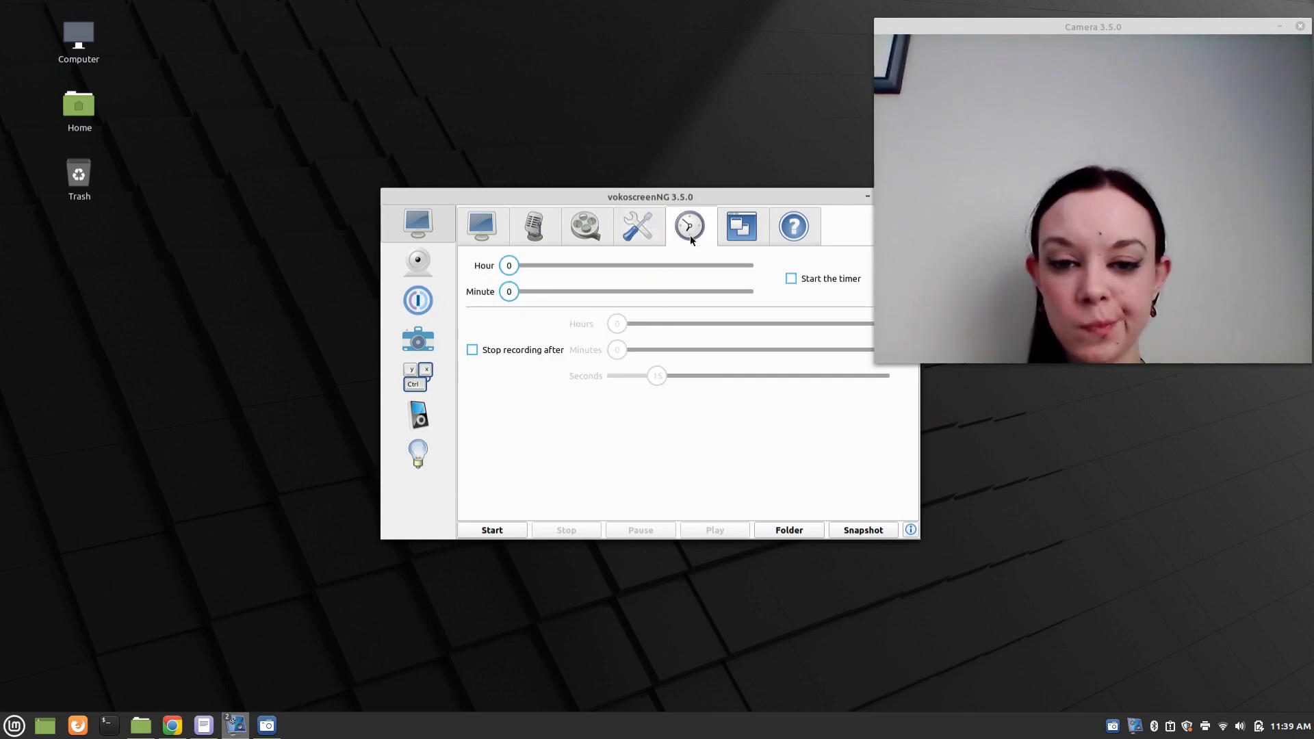
pyautogui.click(743, 235)
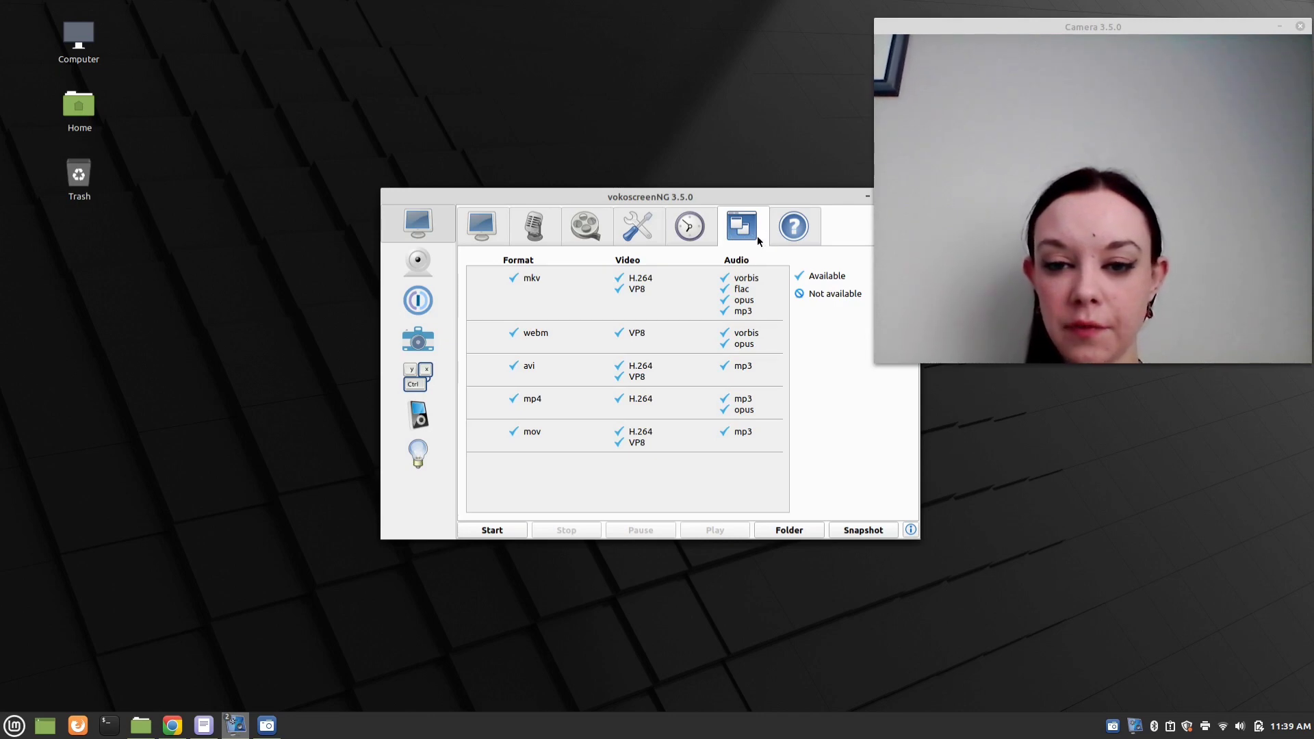
pyautogui.click(801, 237)
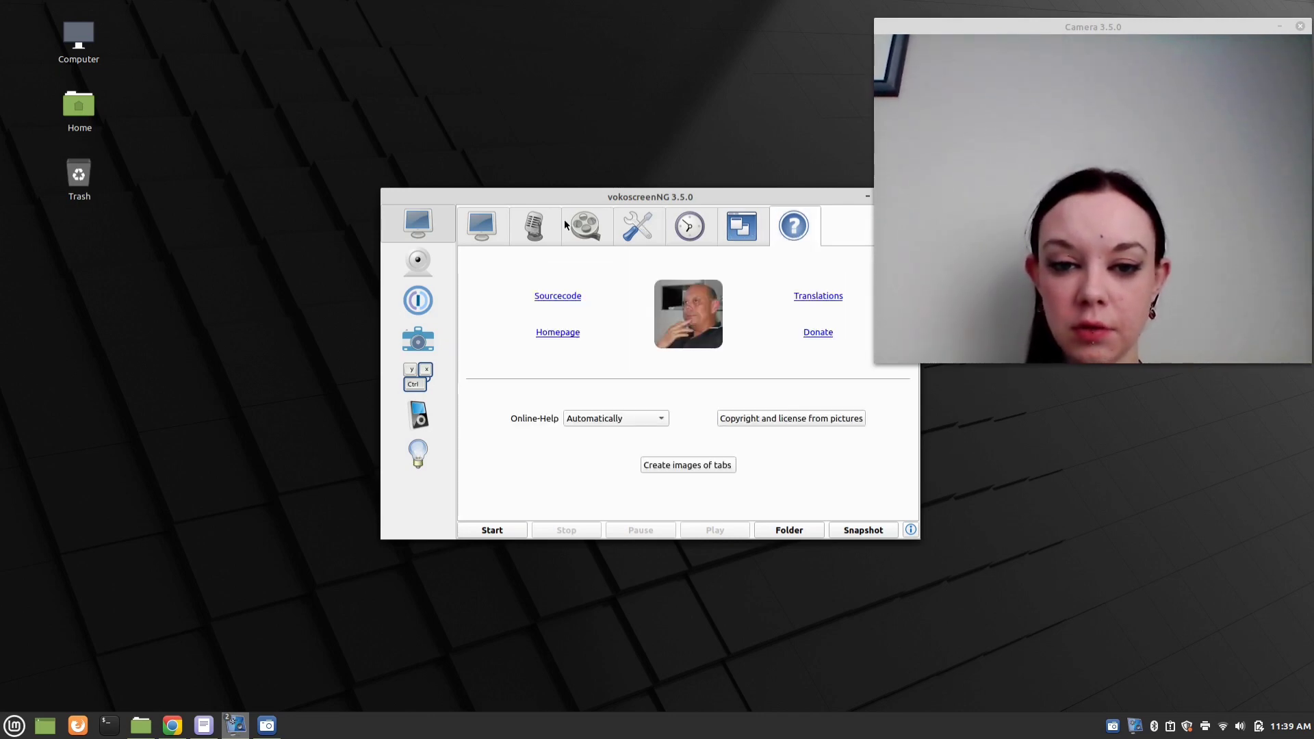
pyautogui.click(541, 224)
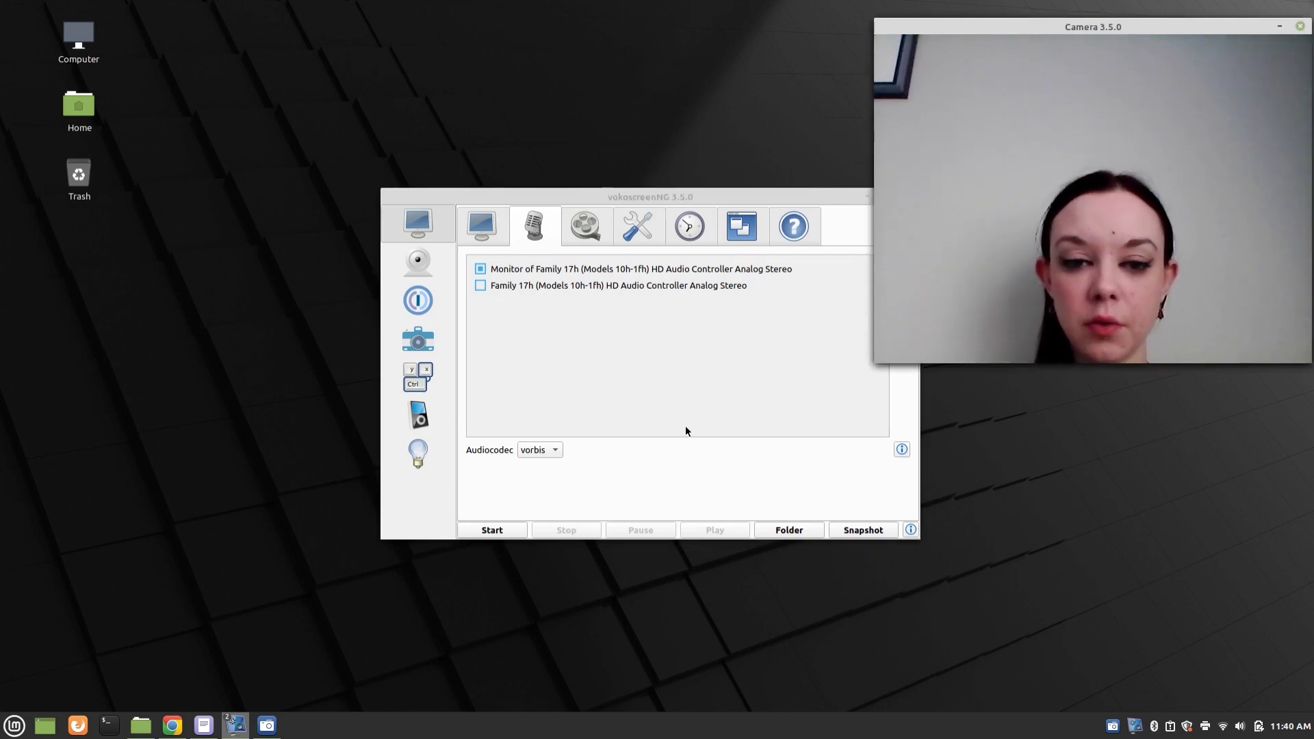
# Step: Start an mkv/H.264/vorbis recording and minimize vokoscreenNG, leaving only the webcam preview visible
pyautogui.click(267, 725)
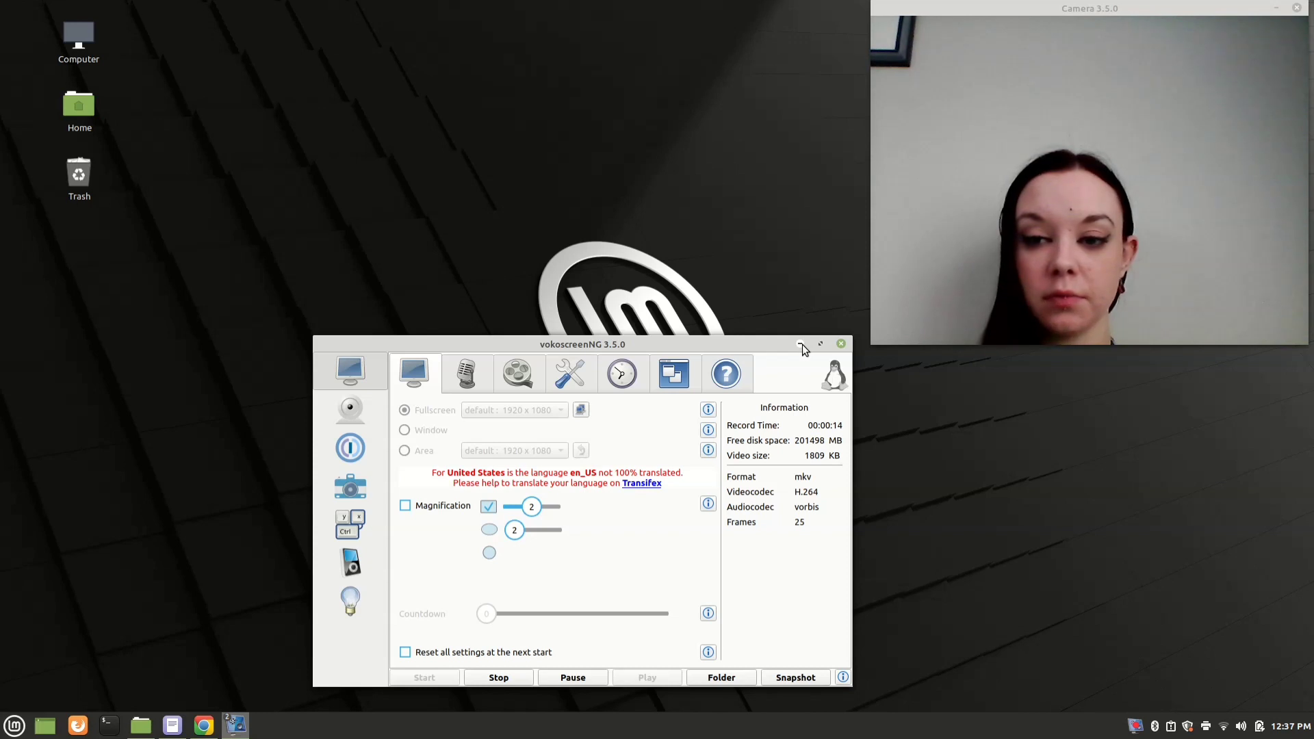
pyautogui.click(801, 343)
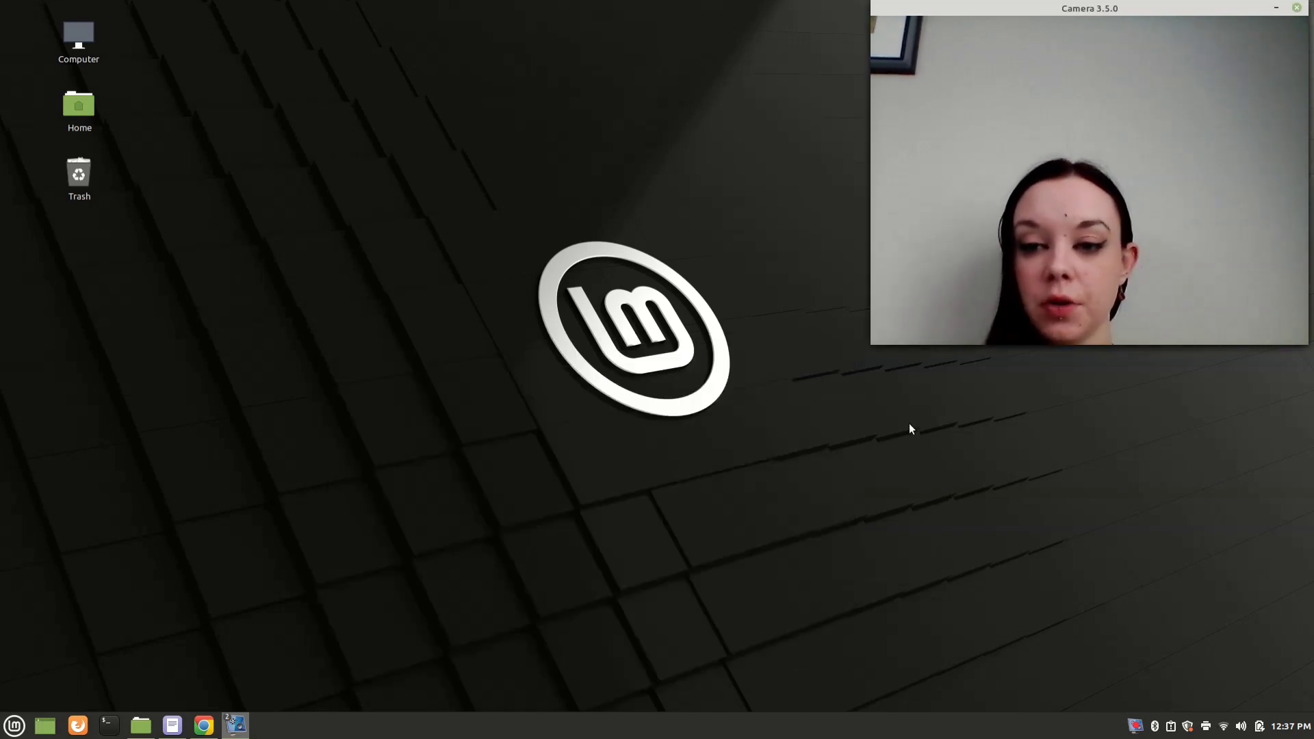